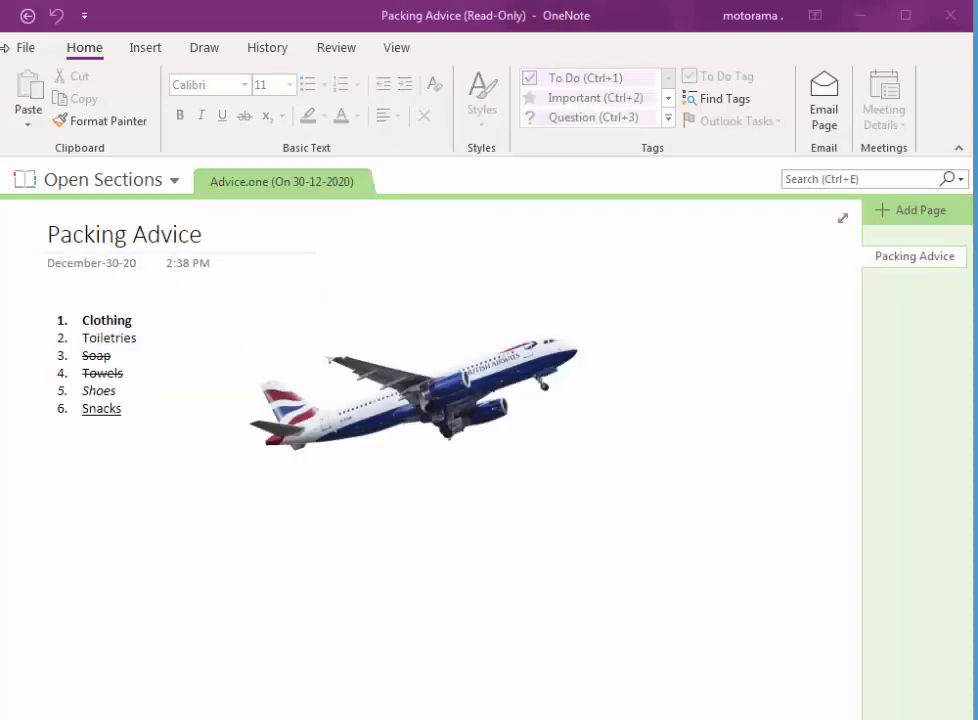
- Open the Leaps and Bounds notebook's Open Notebook.onetoc2 file from its folder on the computer
{"action": "left_click", "coordinate": [103, 183]}
{"action": "left_click", "coordinate": [95, 272]}
{"action": "scroll", "coordinate": [697, 355], "scroll_direction": "down", "scroll_amount": 5}
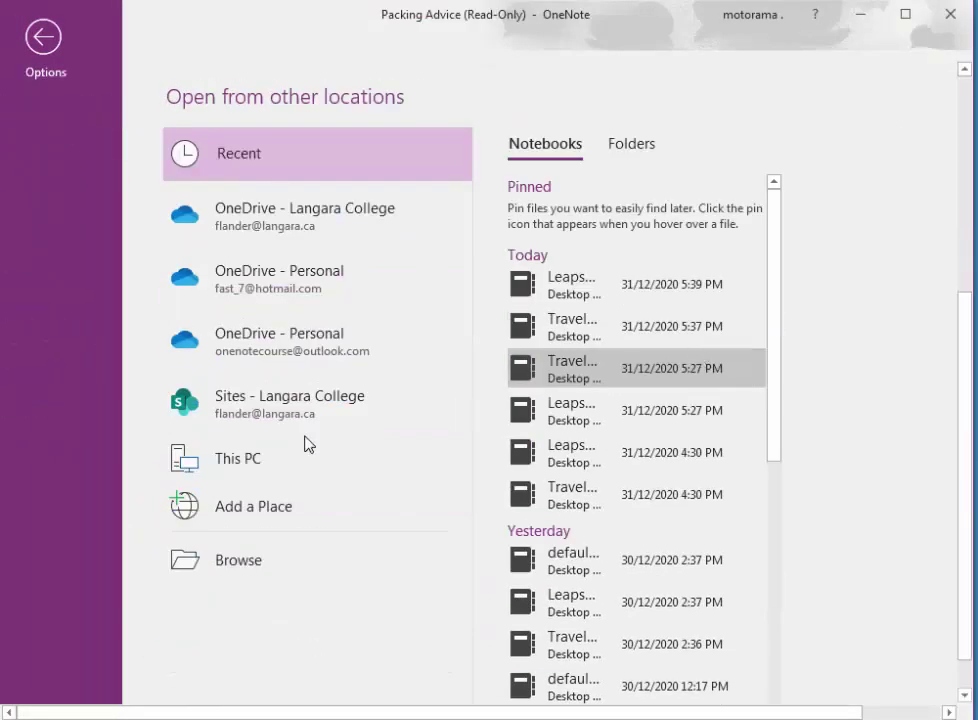
{"action": "left_click", "coordinate": [242, 561]}
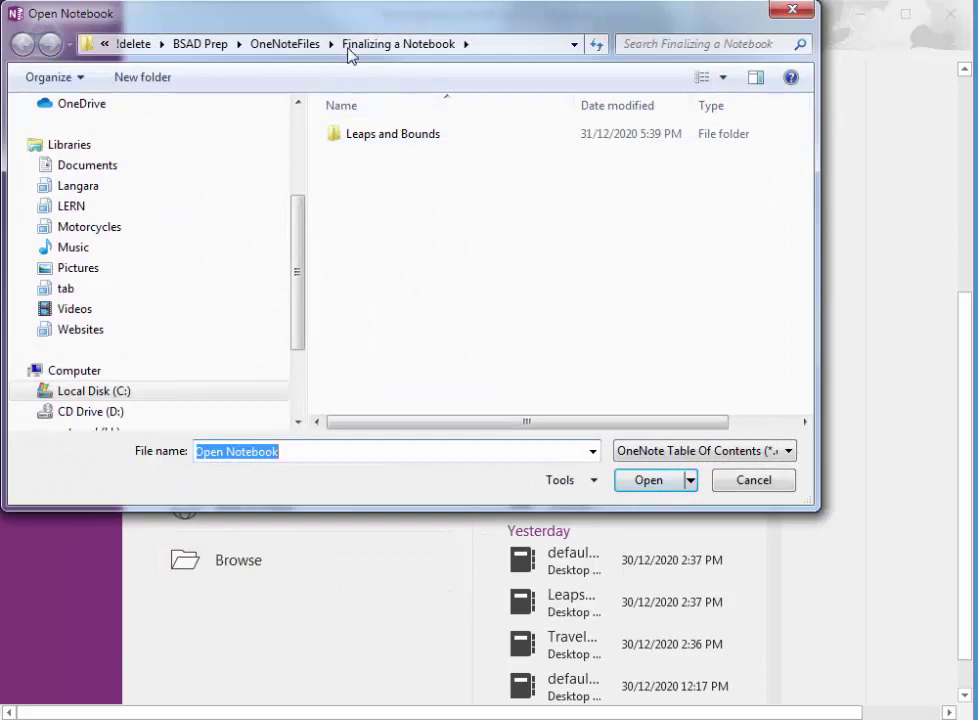
{"action": "double_click", "coordinate": [385, 134]}
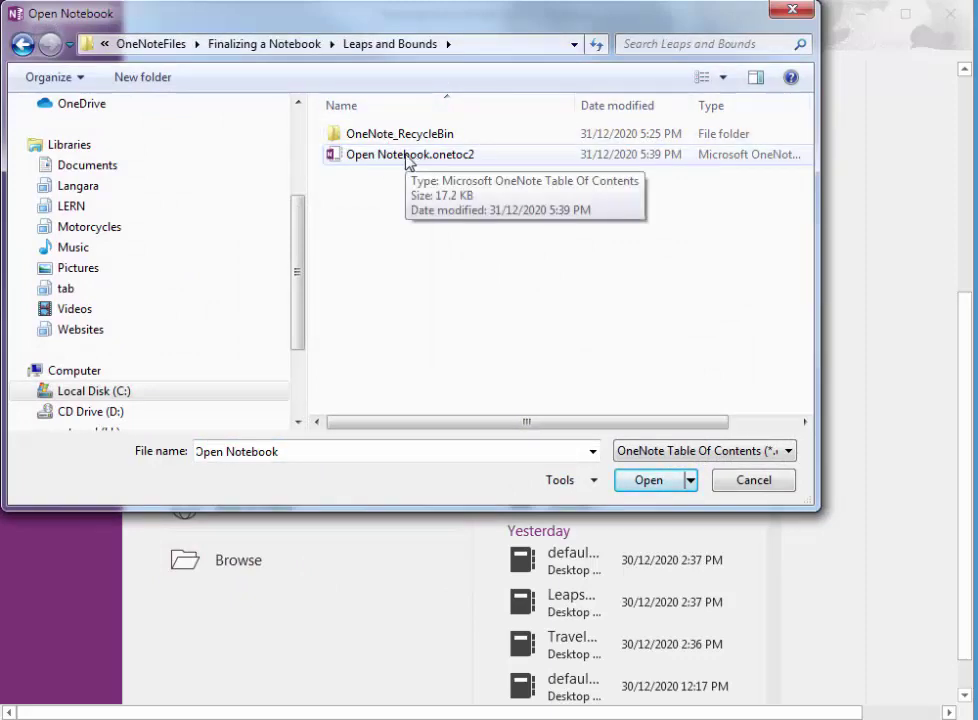
{"action": "double_click", "coordinate": [410, 155]}
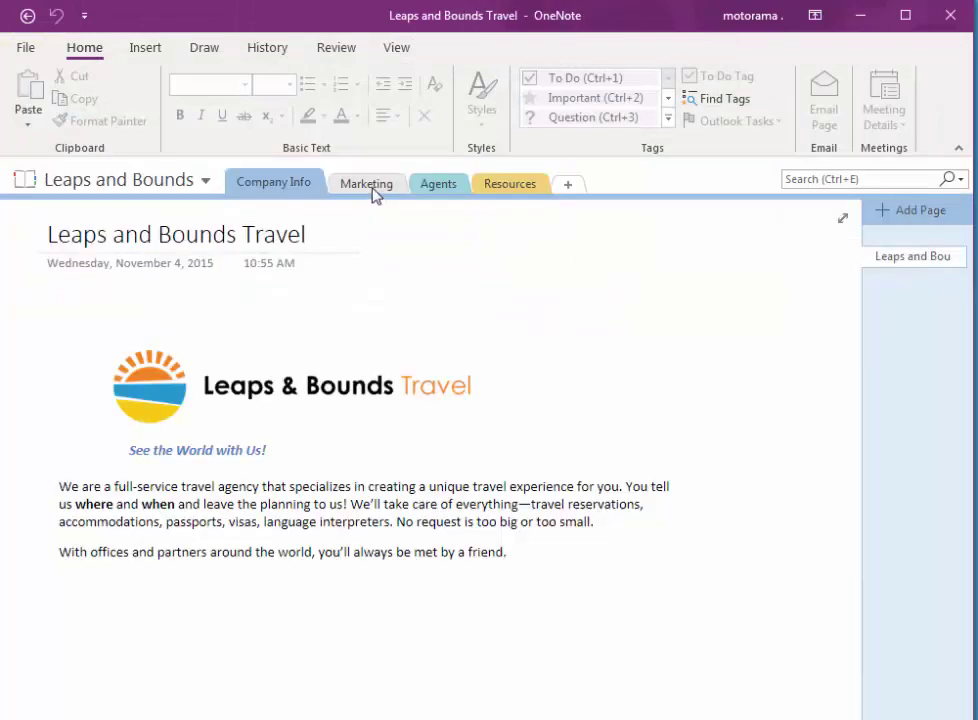
- Go to the Agents section and set a password on it
{"action": "left_click", "coordinate": [372, 188]}
{"action": "left_click", "coordinate": [448, 187]}
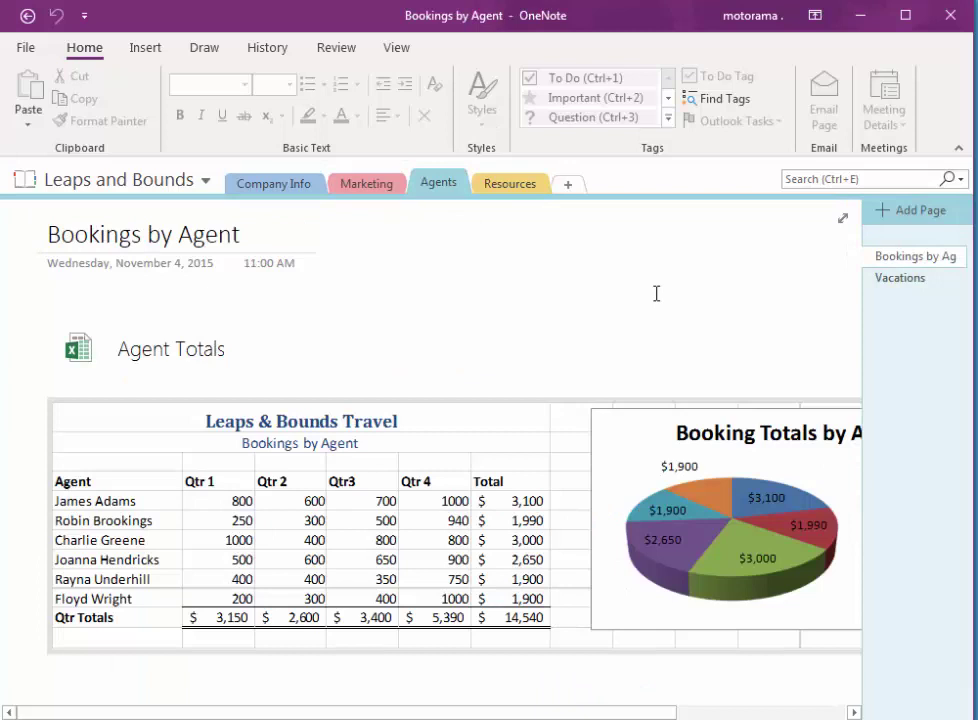
{"action": "right_click", "coordinate": [446, 192]}
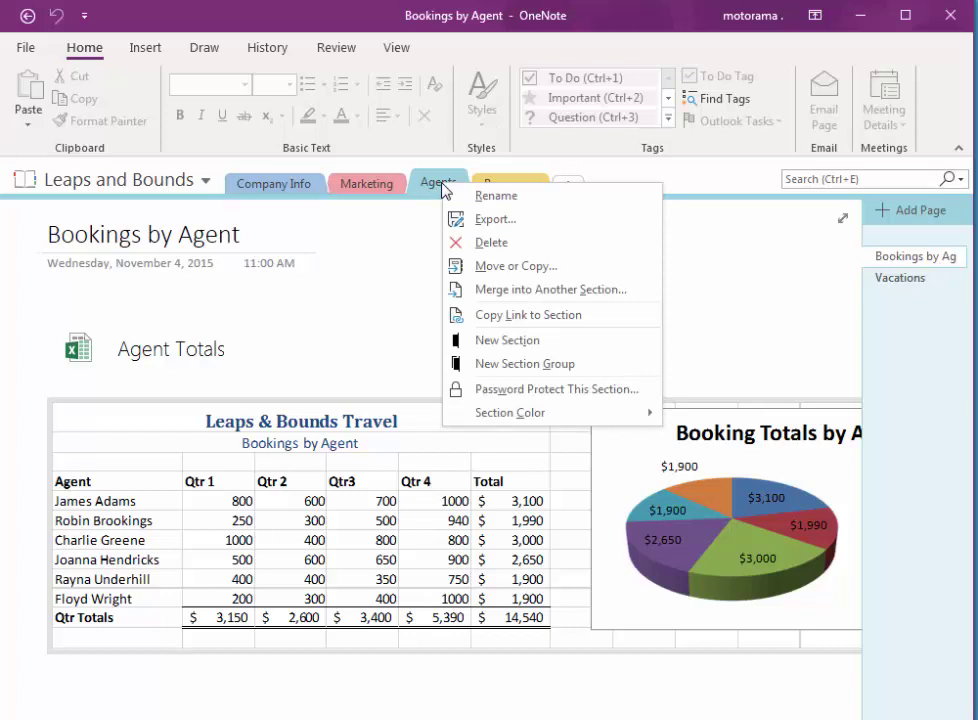
{"action": "left_click", "coordinate": [563, 393]}
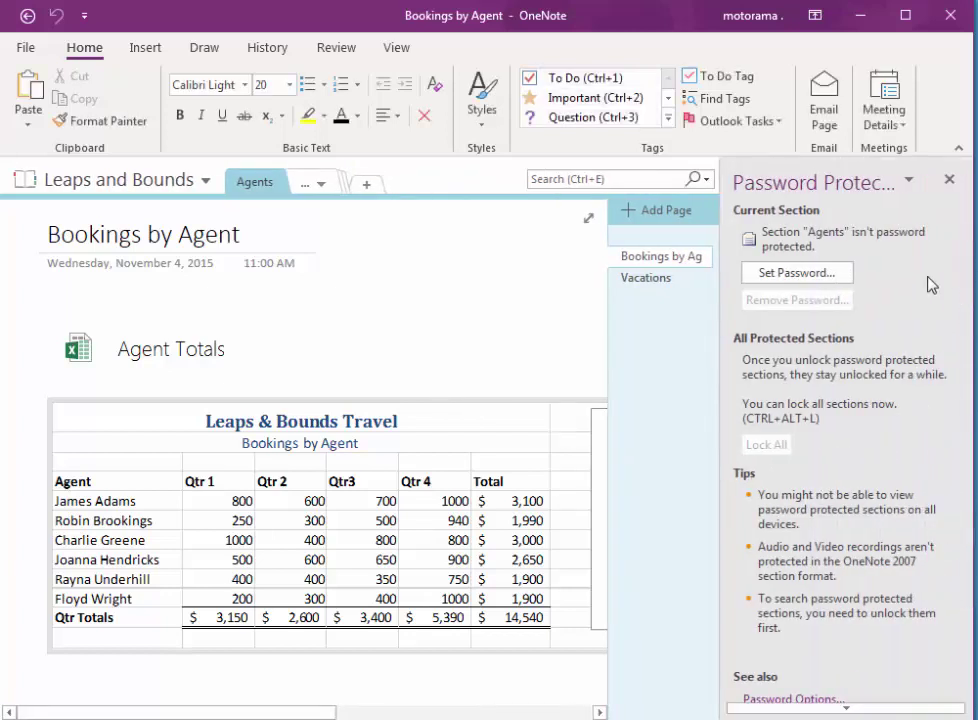
{"action": "left_click", "coordinate": [793, 274]}
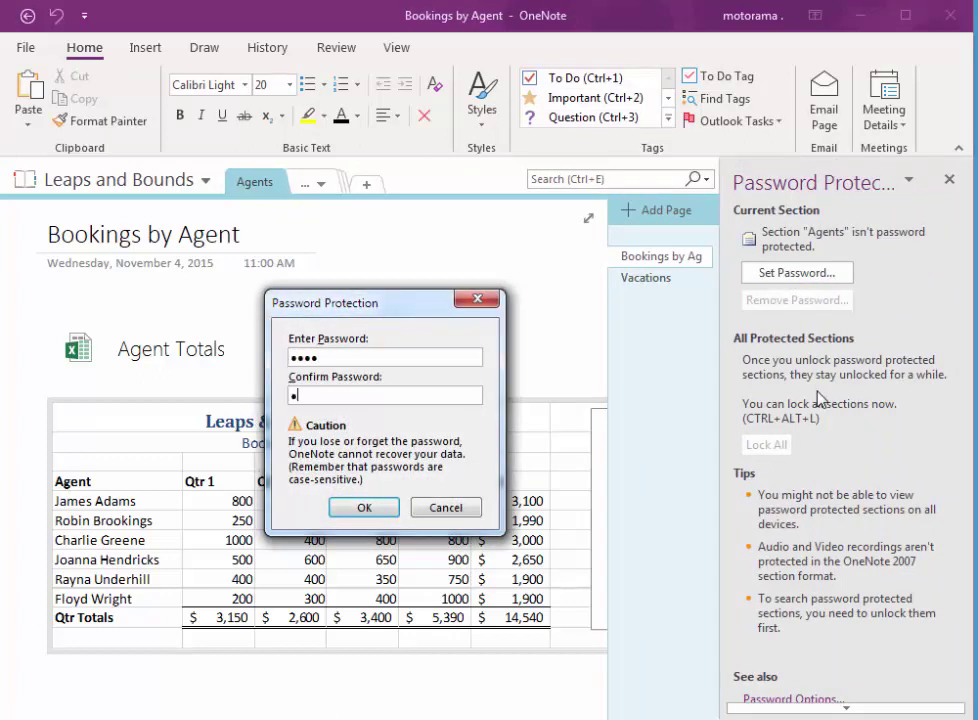
{"action": "left_click", "coordinate": [365, 509]}
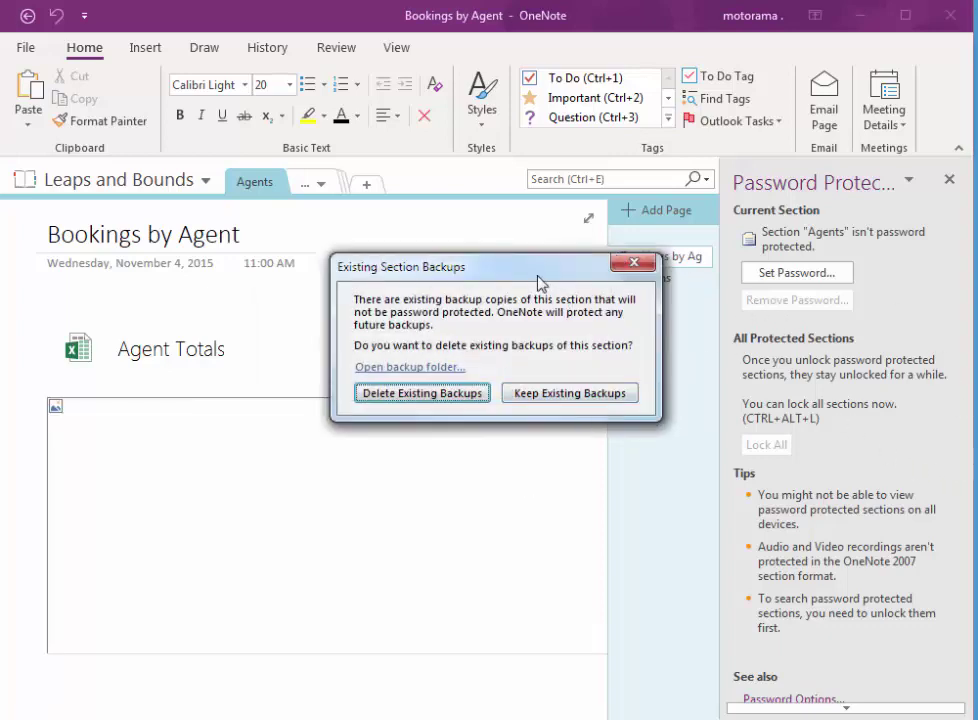
{"action": "left_click_drag", "start_coordinate": [540, 272], "coordinate": [530, 251]}
- Keep the existing backups, then unlock the Agents section by entering its password
{"action": "left_click", "coordinate": [556, 376]}
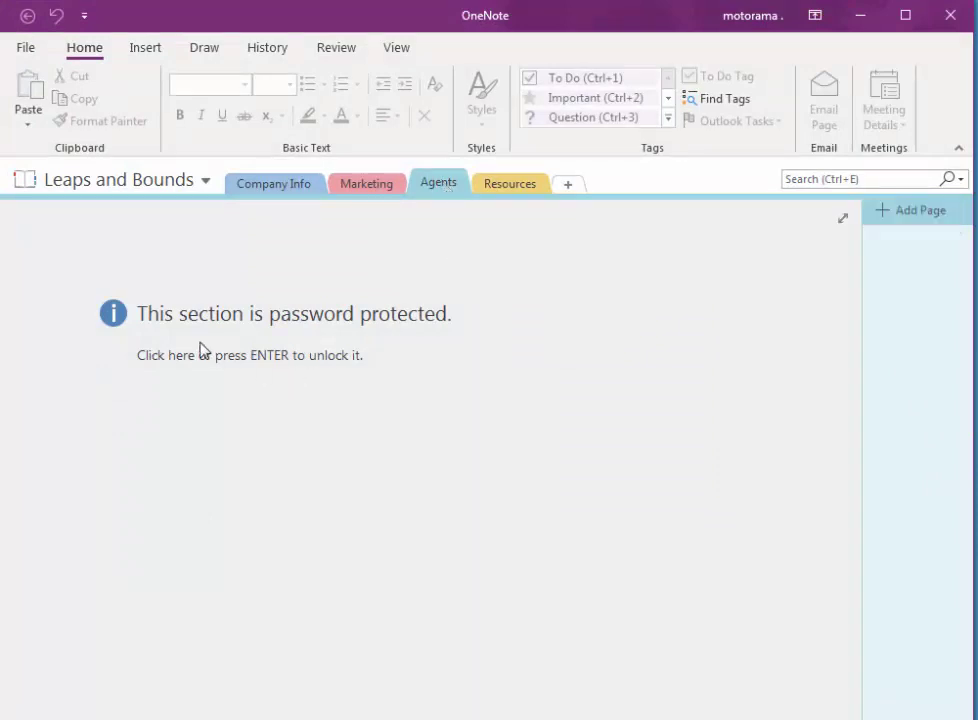
{"action": "left_click", "coordinate": [462, 459]}
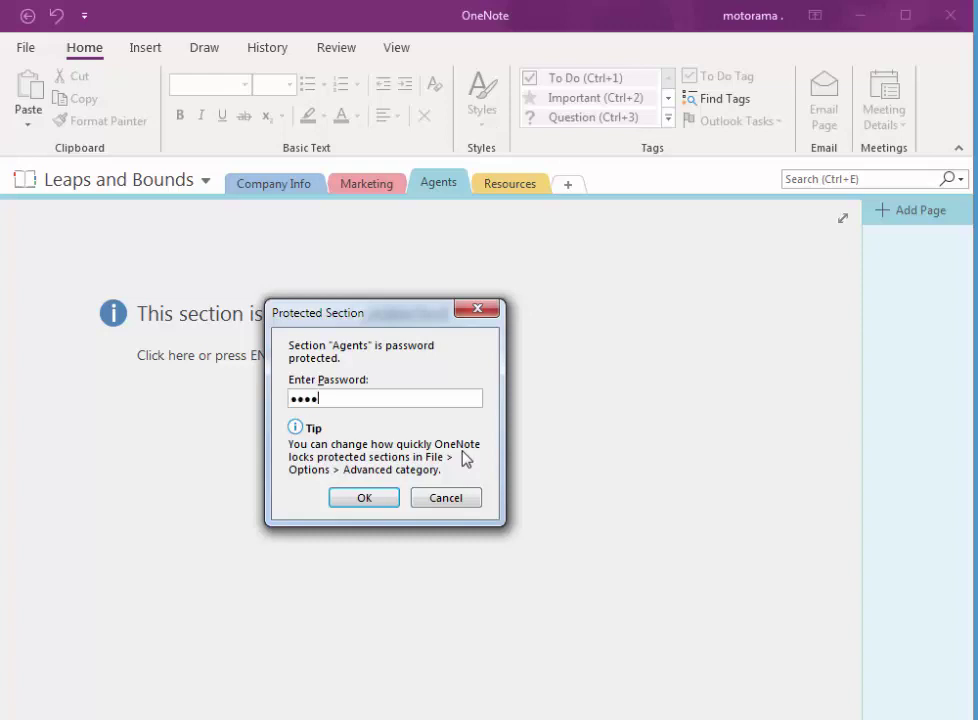
{"action": "left_click", "coordinate": [362, 498]}
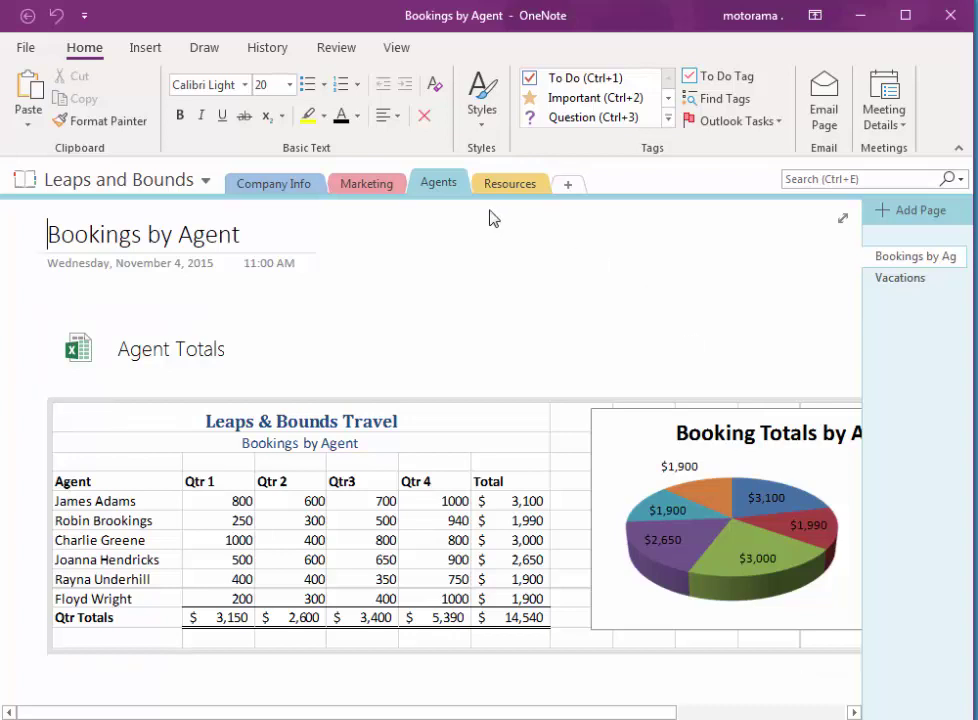
- Remove the Agents section's password by confirming the current password
{"action": "right_click", "coordinate": [436, 186]}
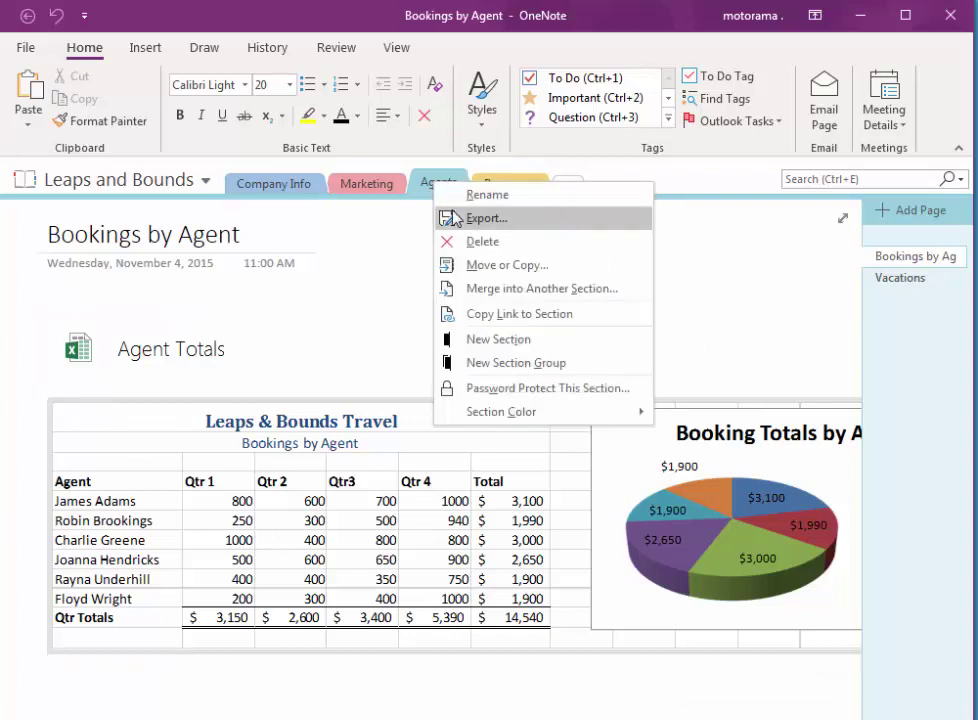
{"action": "left_click", "coordinate": [560, 389]}
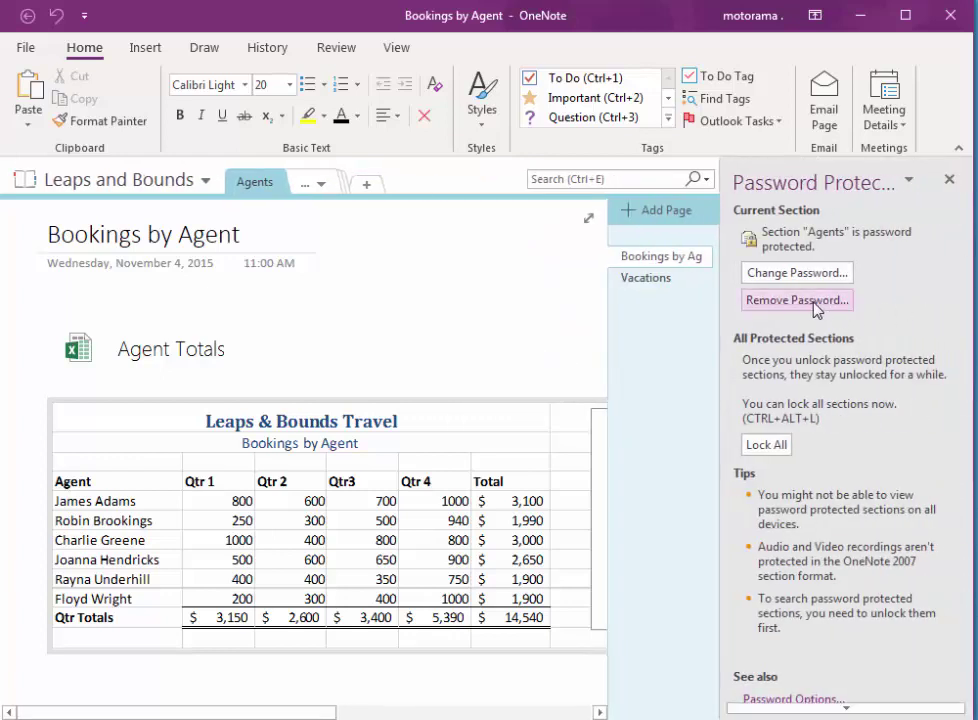
{"action": "left_click", "coordinate": [757, 302]}
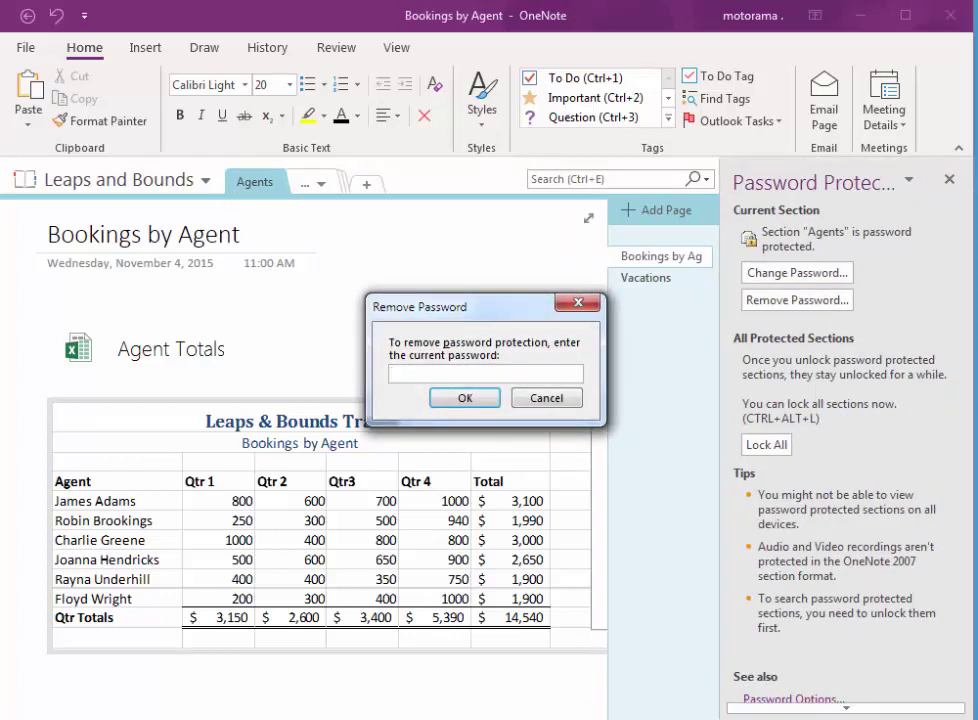
{"action": "key", "text": "Return"}
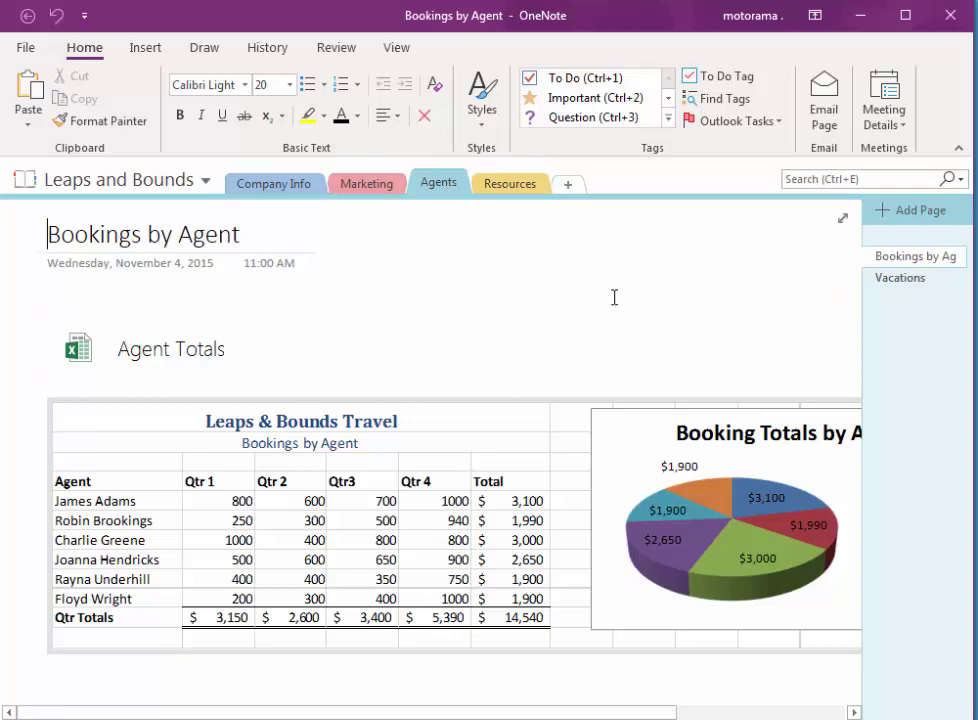
- Go to Save & Backup in OneNote Options and select the Backup Folder setting
{"action": "left_click", "coordinate": [26, 47]}
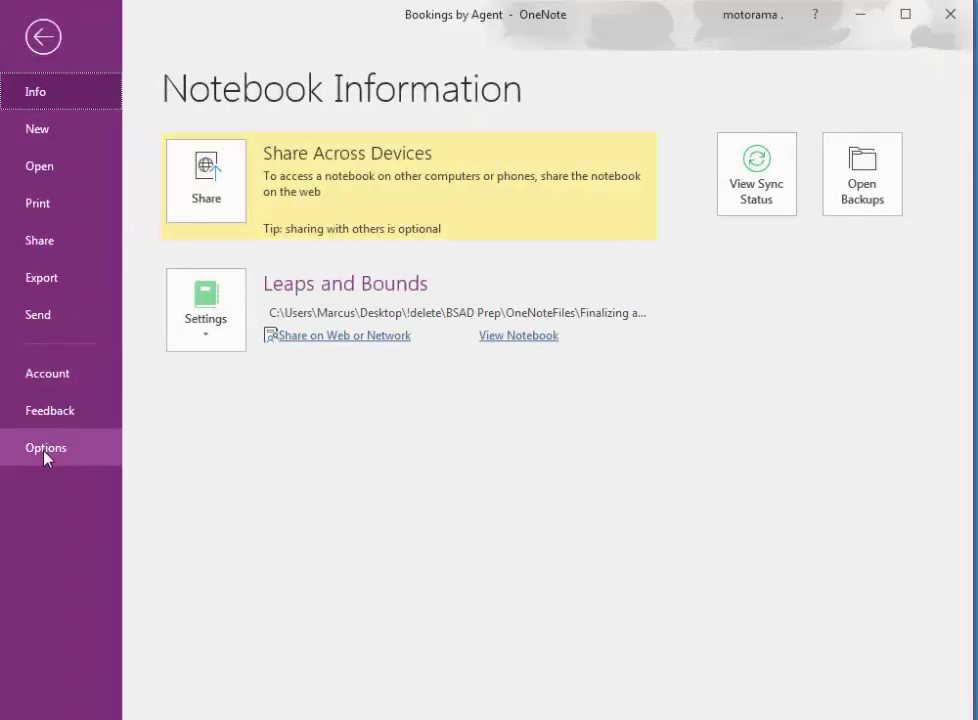
{"action": "left_click", "coordinate": [45, 450]}
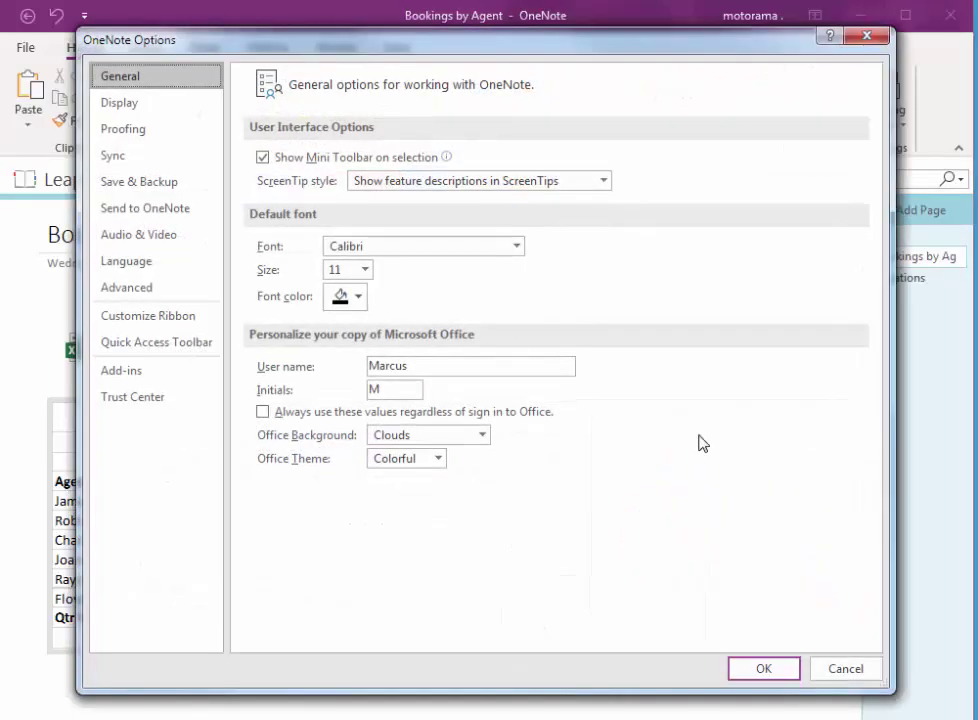
{"action": "left_click", "coordinate": [136, 182]}
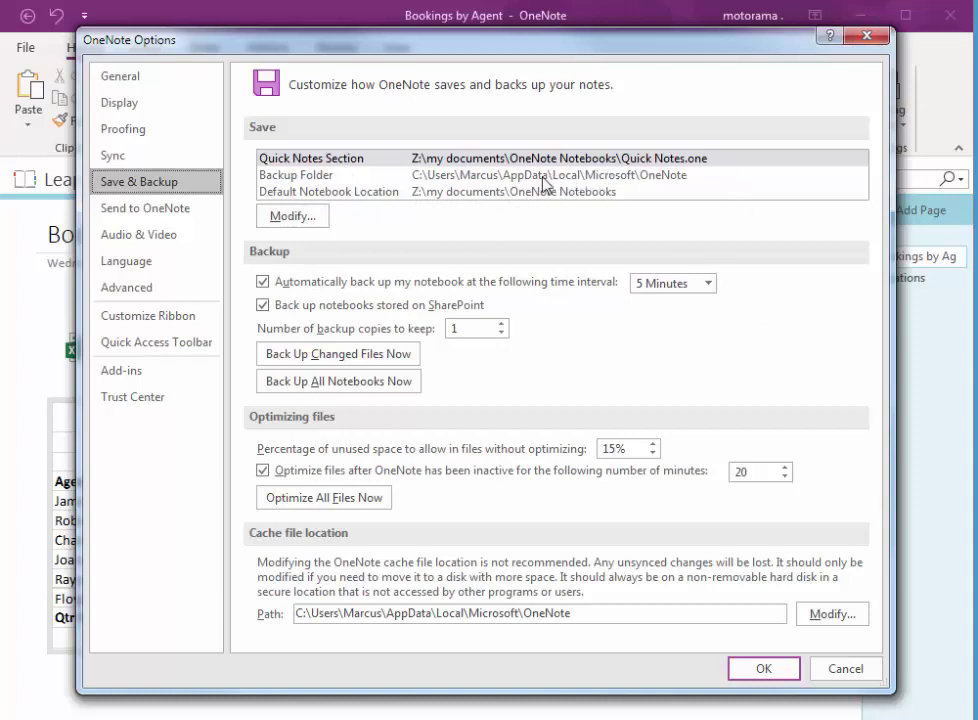
{"action": "left_click", "coordinate": [608, 181]}
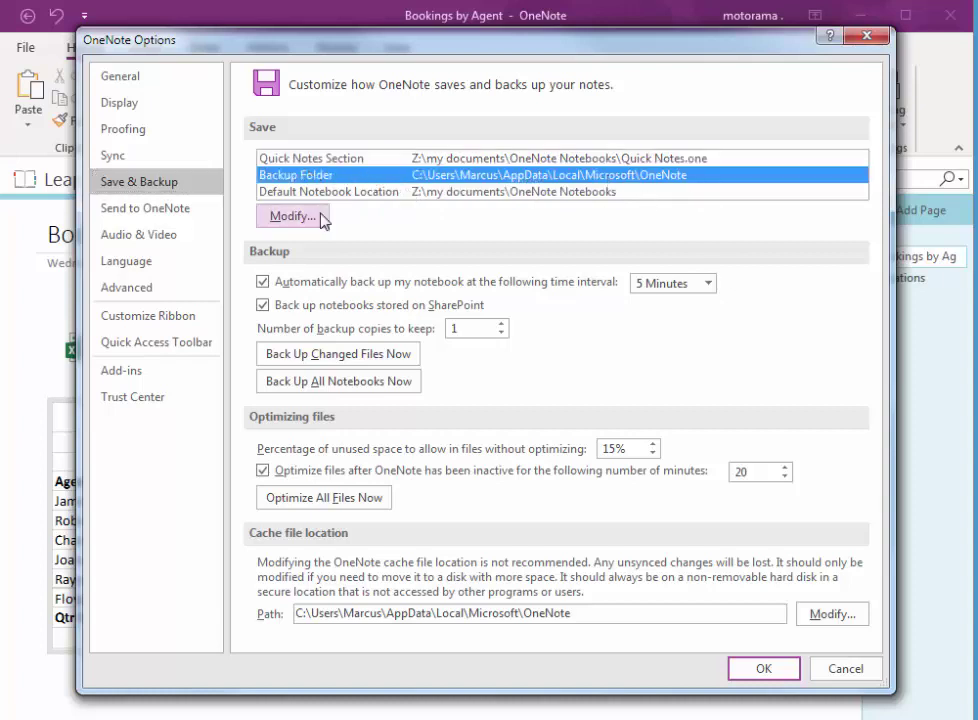
- Set the backup folder to OneNote Notebooks\backups, apply it, and dismiss the restart notice
{"action": "double_click", "coordinate": [345, 178]}
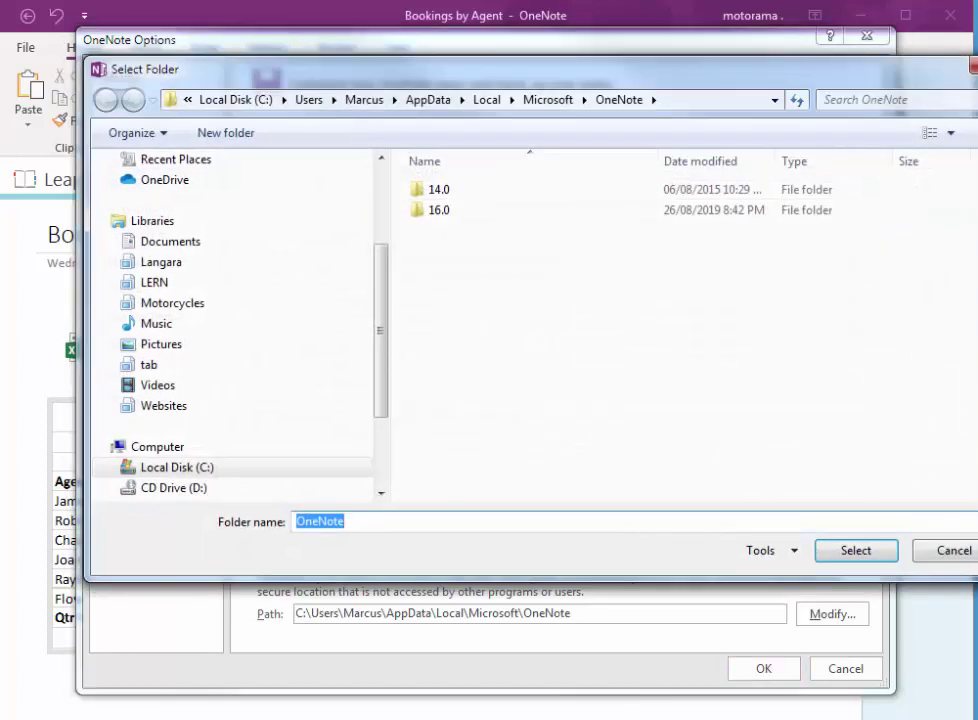
{"action": "left_click", "coordinate": [115, 242]}
{"action": "left_click", "coordinate": [122, 263]}
{"action": "left_click_drag", "start_coordinate": [382, 210], "coordinate": [386, 374]}
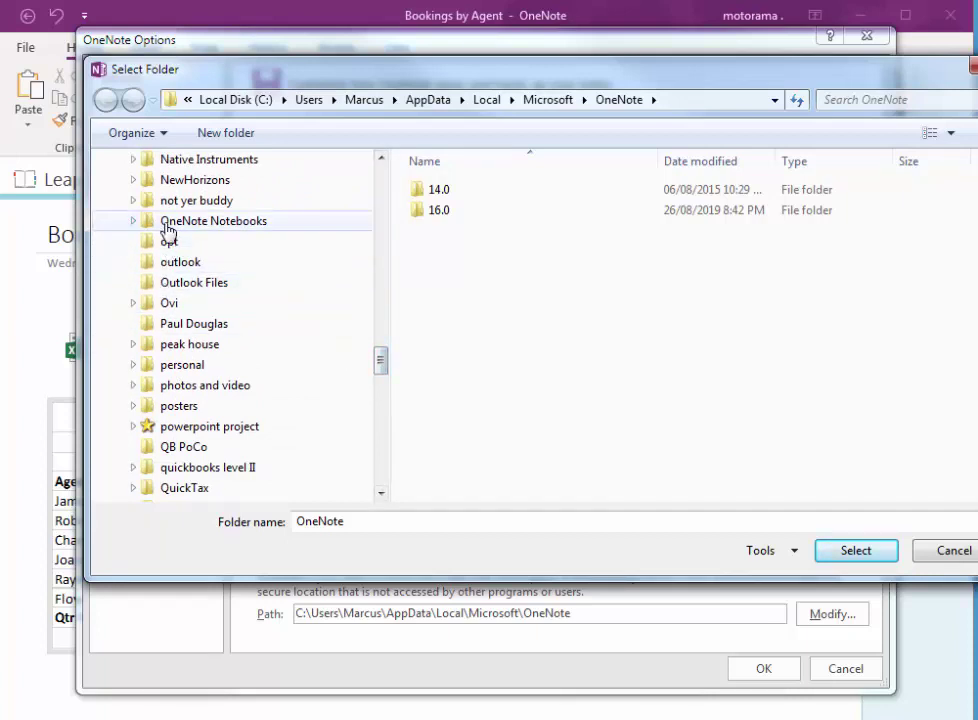
{"action": "left_click", "coordinate": [190, 226]}
{"action": "double_click", "coordinate": [420, 190]}
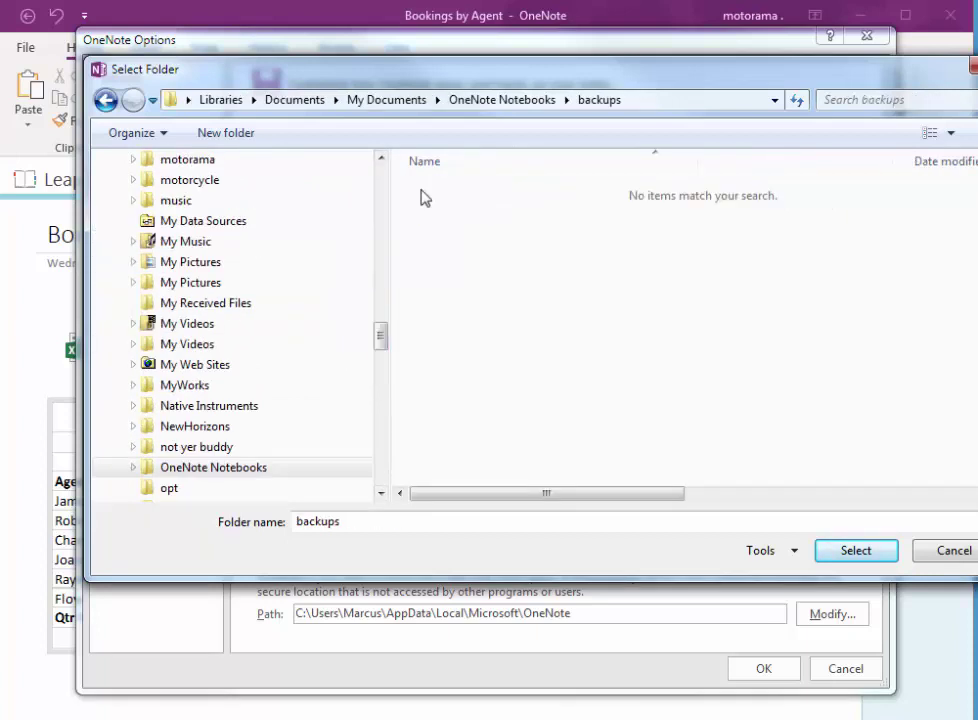
{"action": "left_click", "coordinate": [866, 550]}
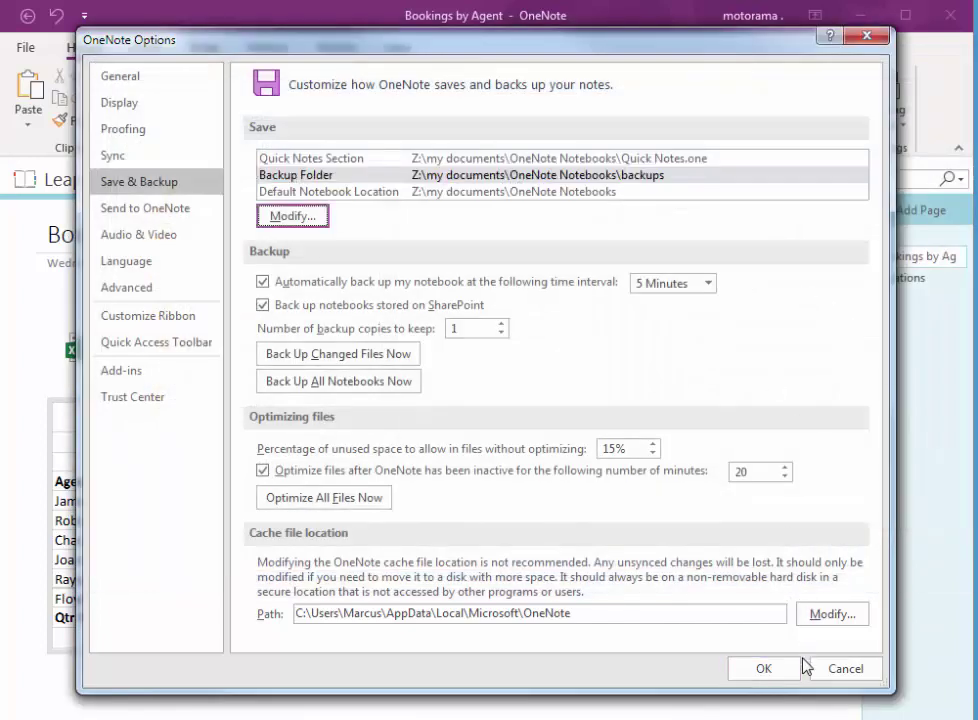
{"action": "left_click", "coordinate": [764, 669]}
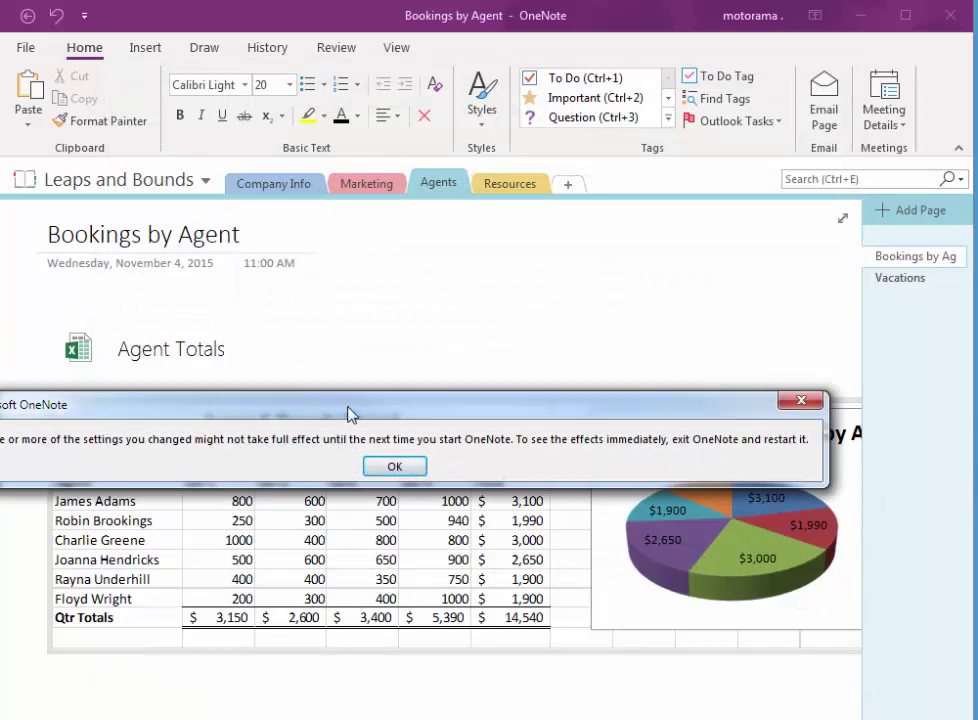
{"action": "left_click_drag", "start_coordinate": [354, 413], "coordinate": [452, 371]}
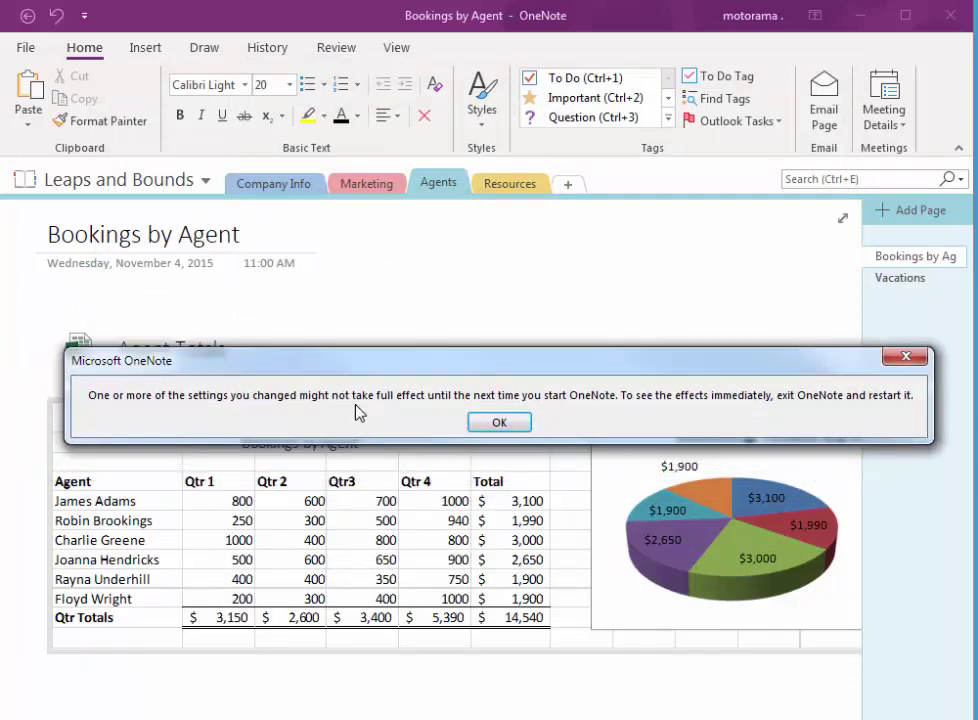
{"action": "left_click", "coordinate": [499, 423]}
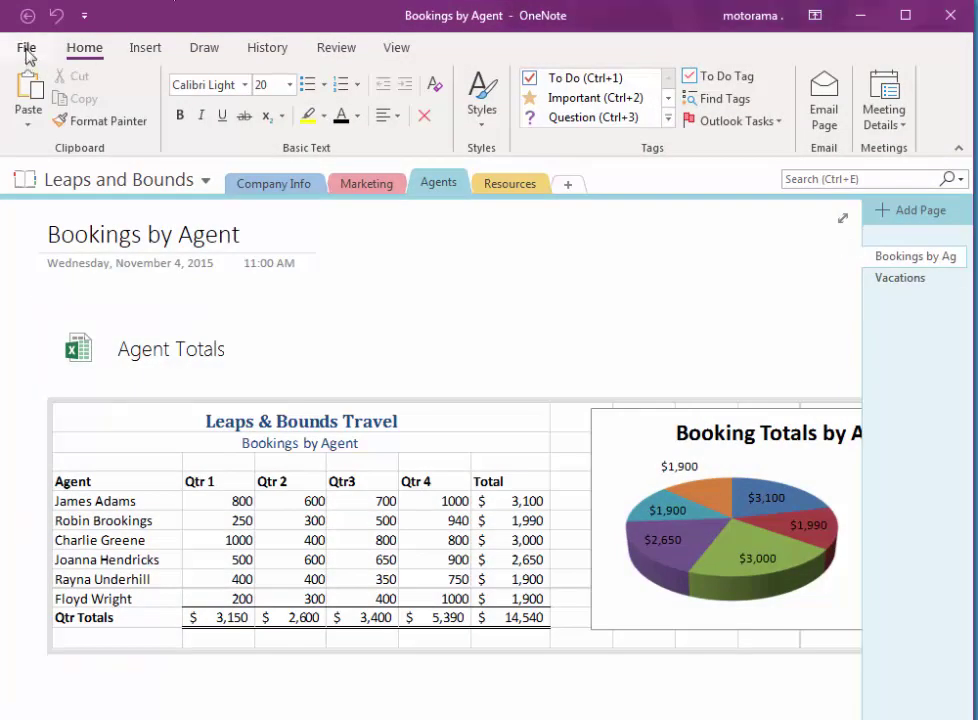
- Run Back Up All Notebooks Now under Save & Backup, acknowledge the success message, and close Options
{"action": "left_click", "coordinate": [27, 50]}
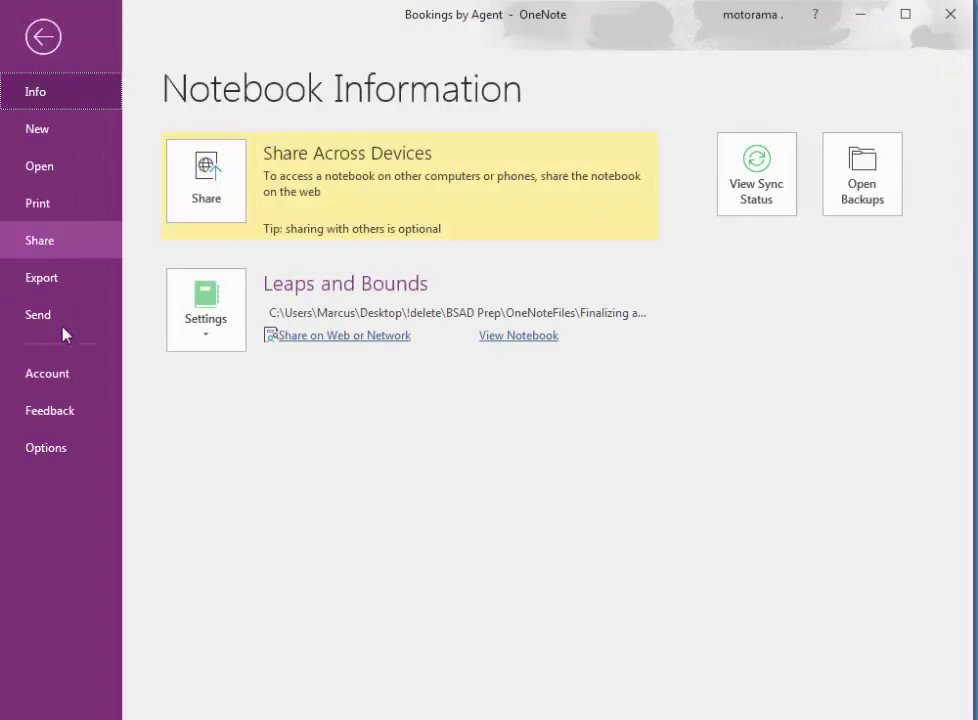
{"action": "key", "text": "Escape"}
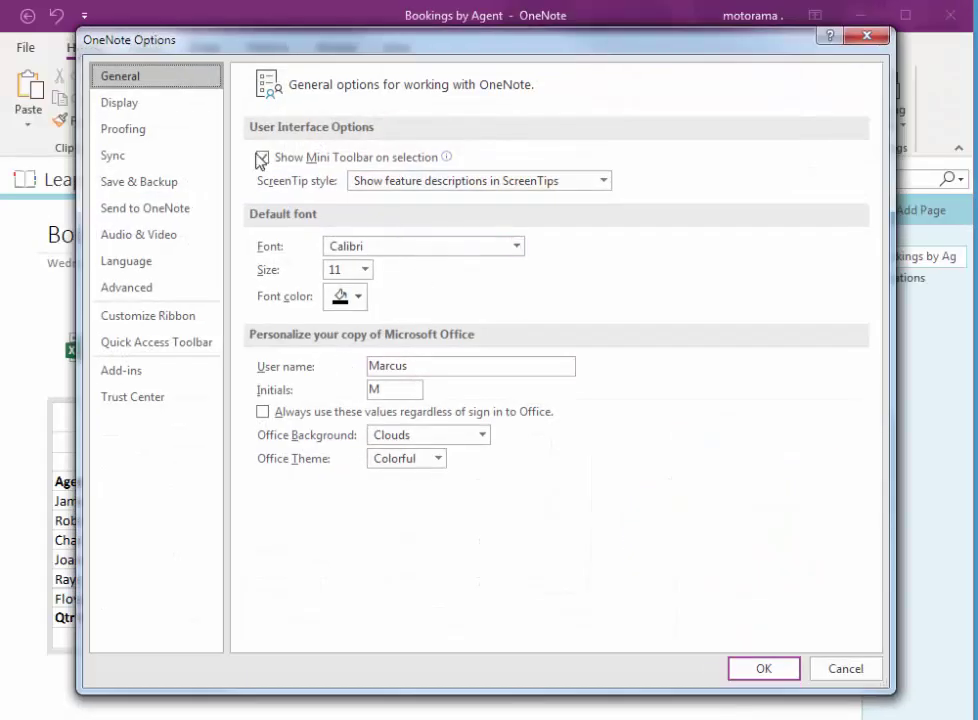
{"action": "left_click", "coordinate": [138, 181]}
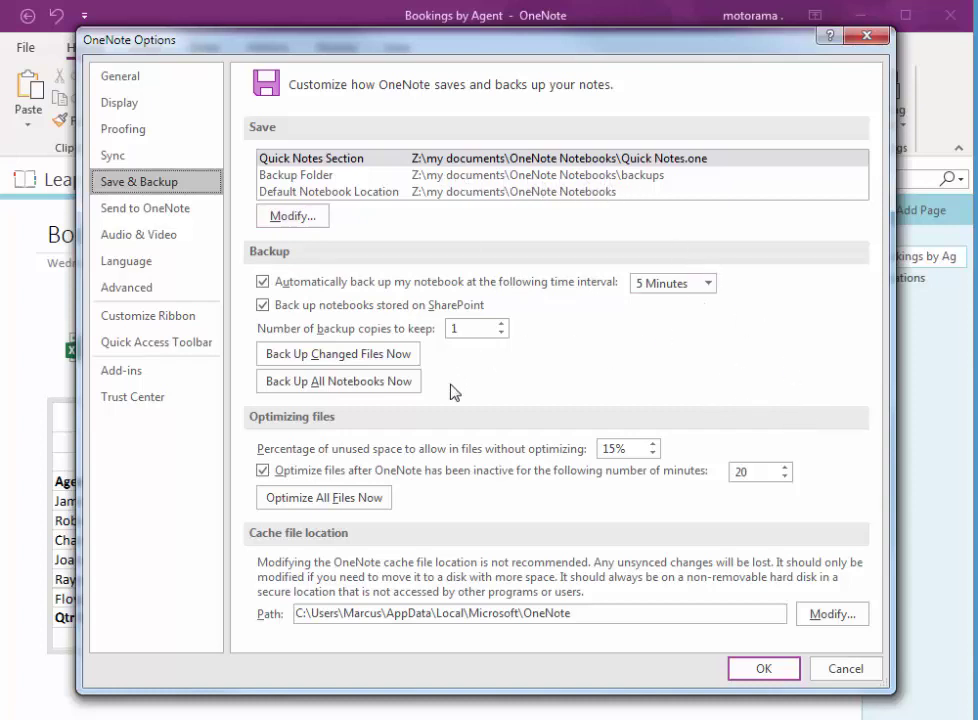
{"action": "left_click", "coordinate": [333, 385]}
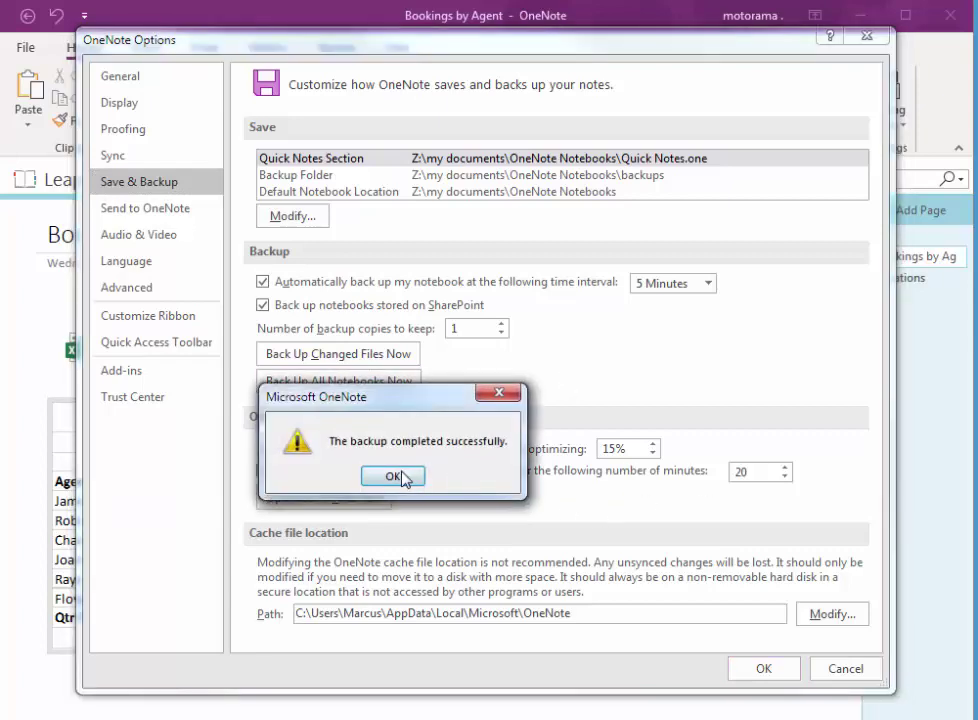
{"action": "left_click", "coordinate": [392, 476]}
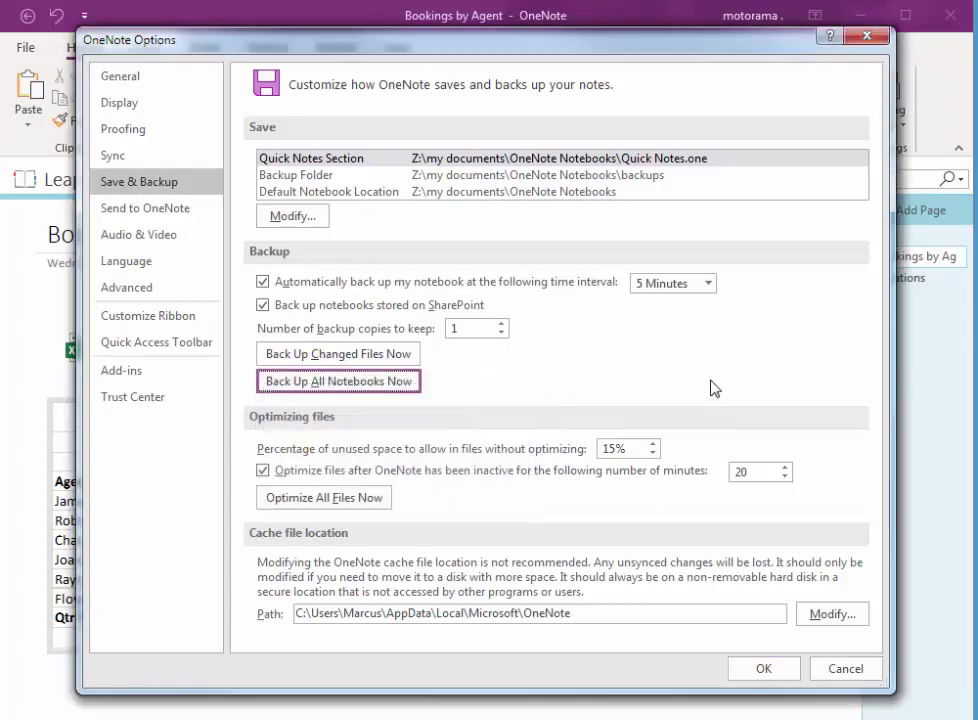
{"action": "left_click", "coordinate": [763, 668]}
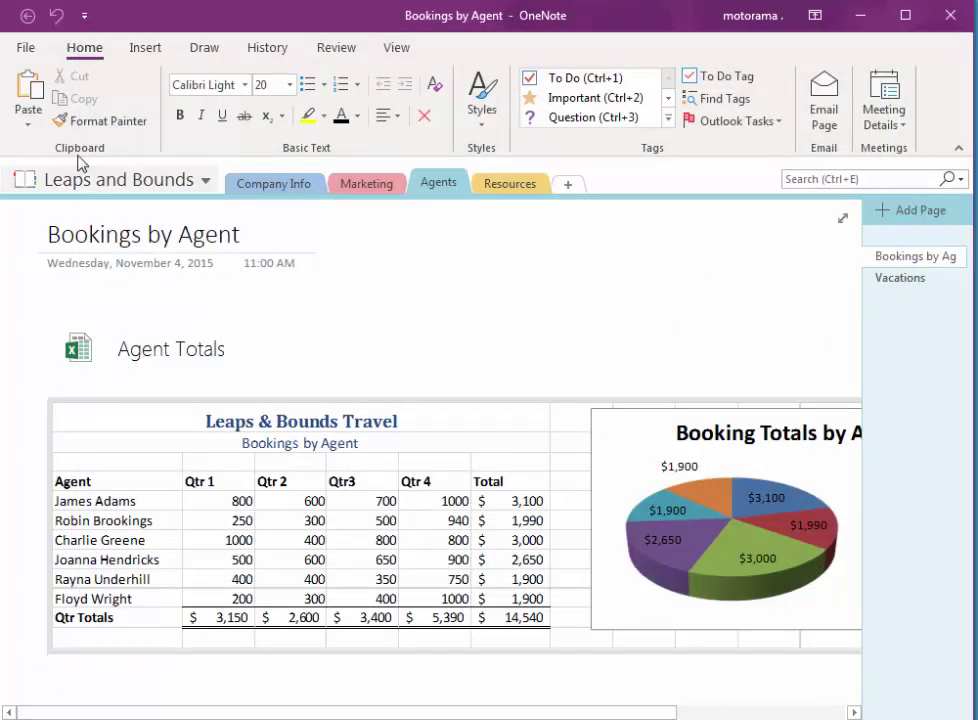
{"action": "left_click", "coordinate": [27, 50]}
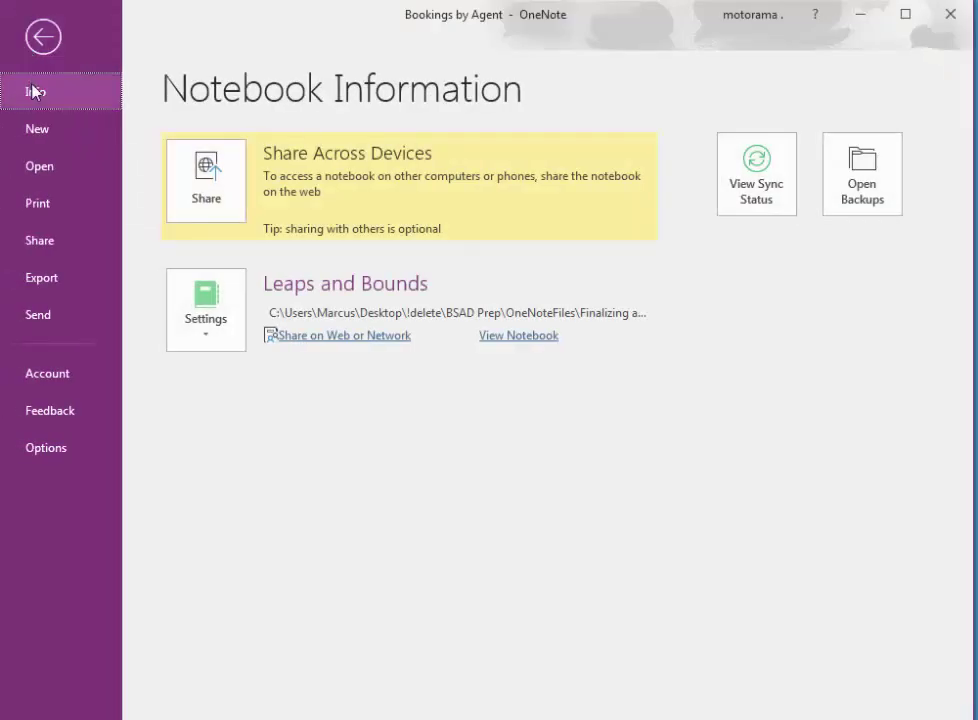
{"action": "left_click", "coordinate": [878, 172]}
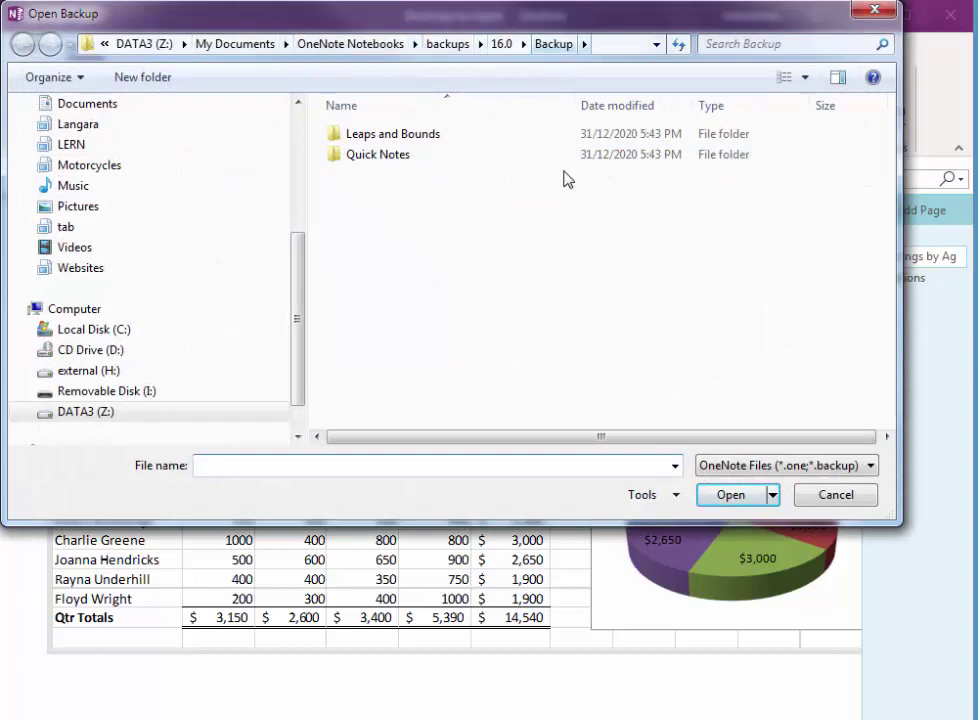
{"action": "left_click_drag", "start_coordinate": [430, 32], "coordinate": [450, 77]}
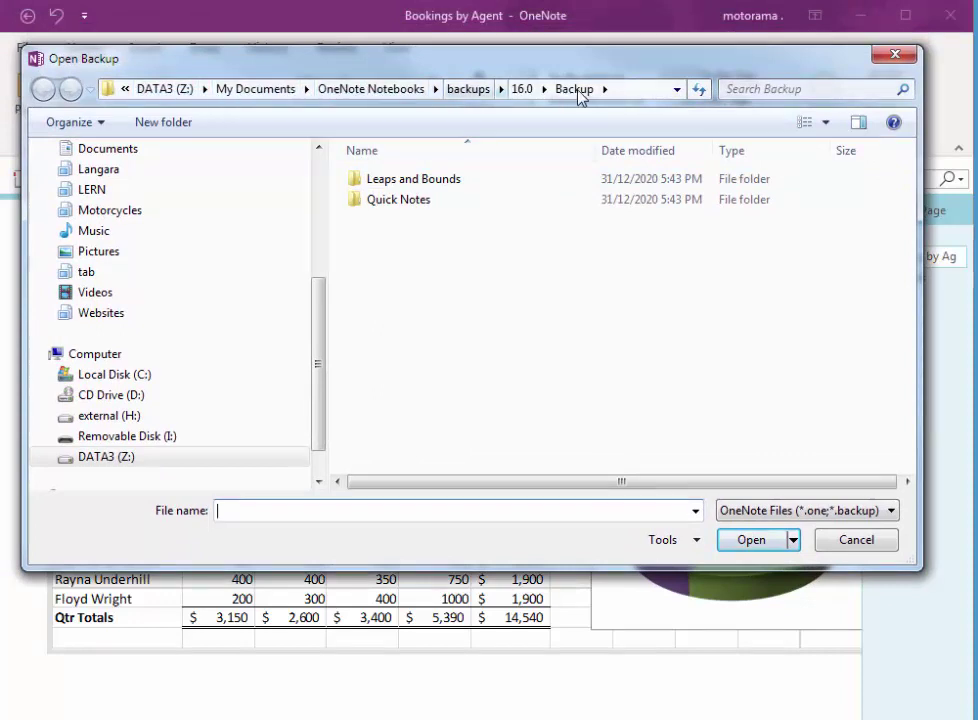
{"action": "double_click", "coordinate": [405, 184]}
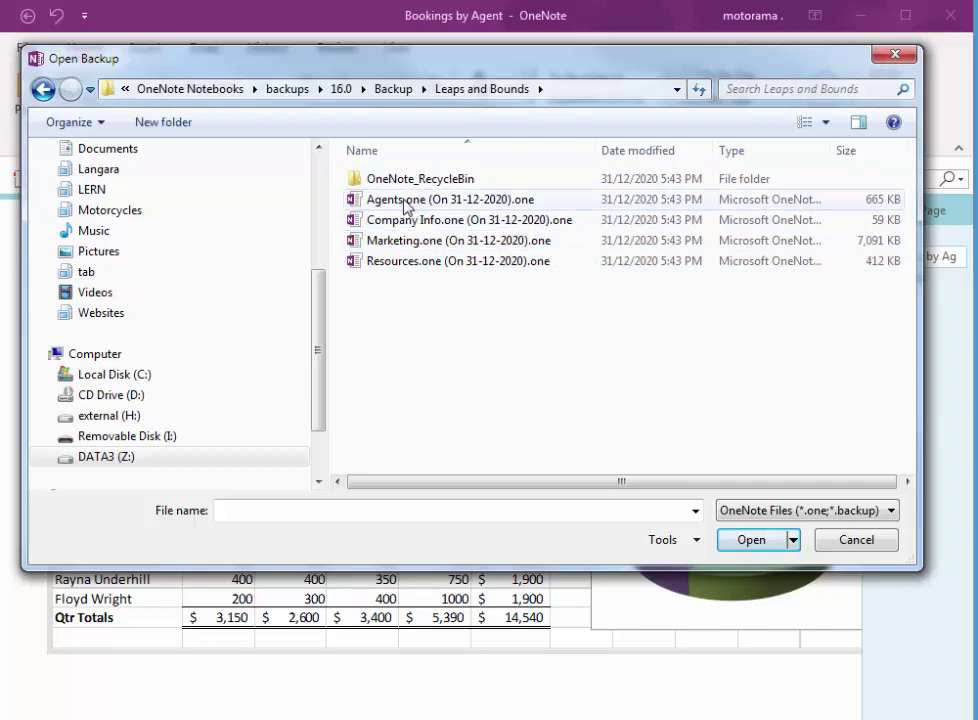
{"action": "left_click", "coordinate": [893, 546]}
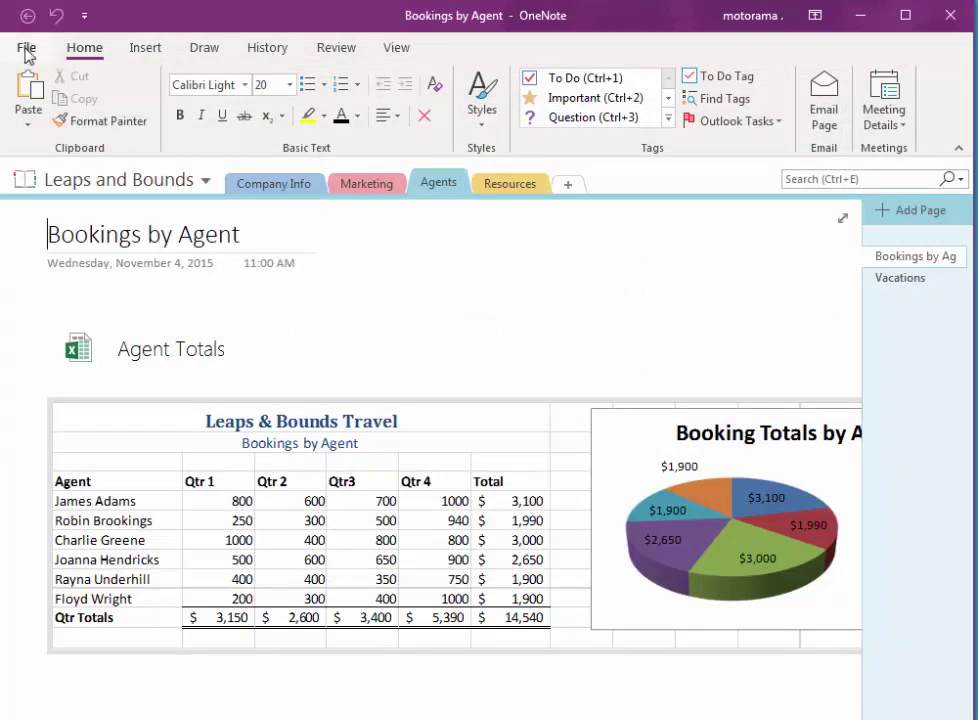
{"action": "left_click", "coordinate": [27, 52]}
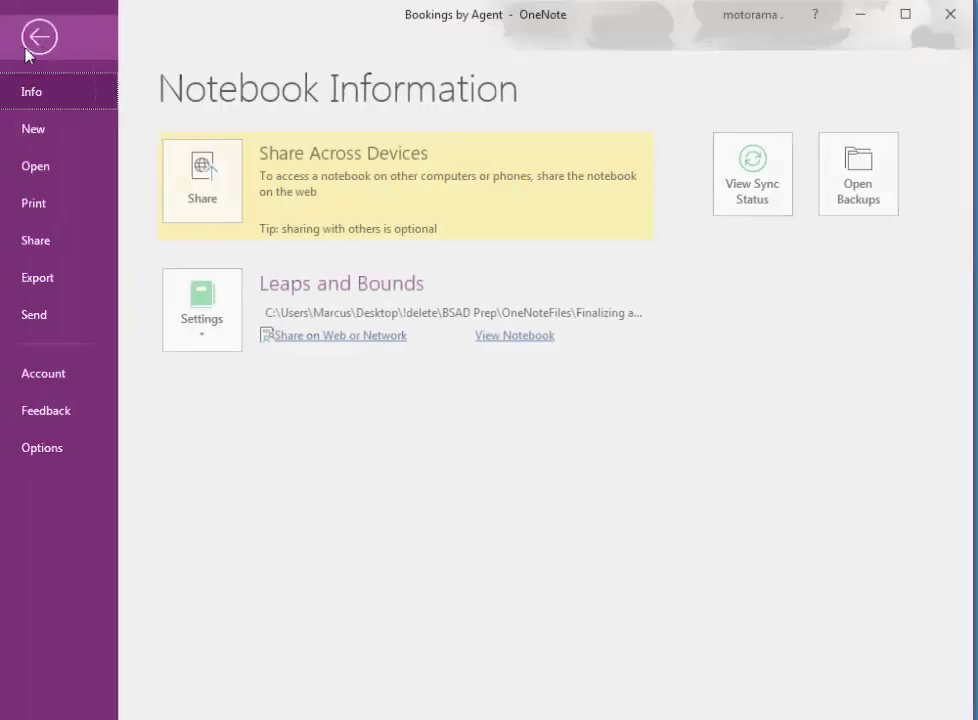
{"action": "left_click", "coordinate": [80, 441]}
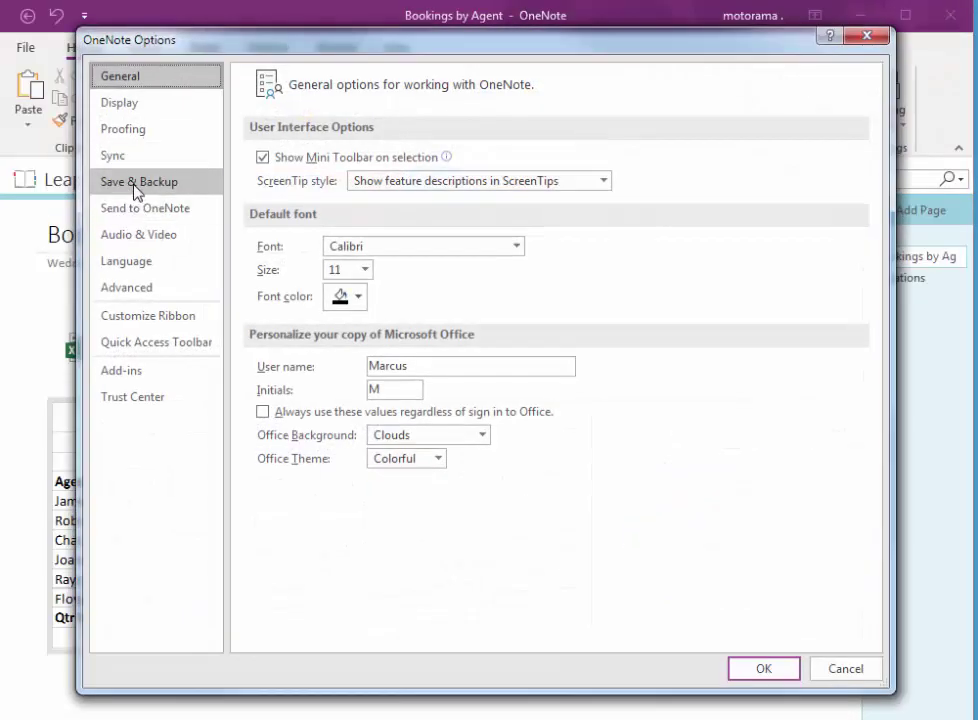
{"action": "left_click", "coordinate": [137, 192]}
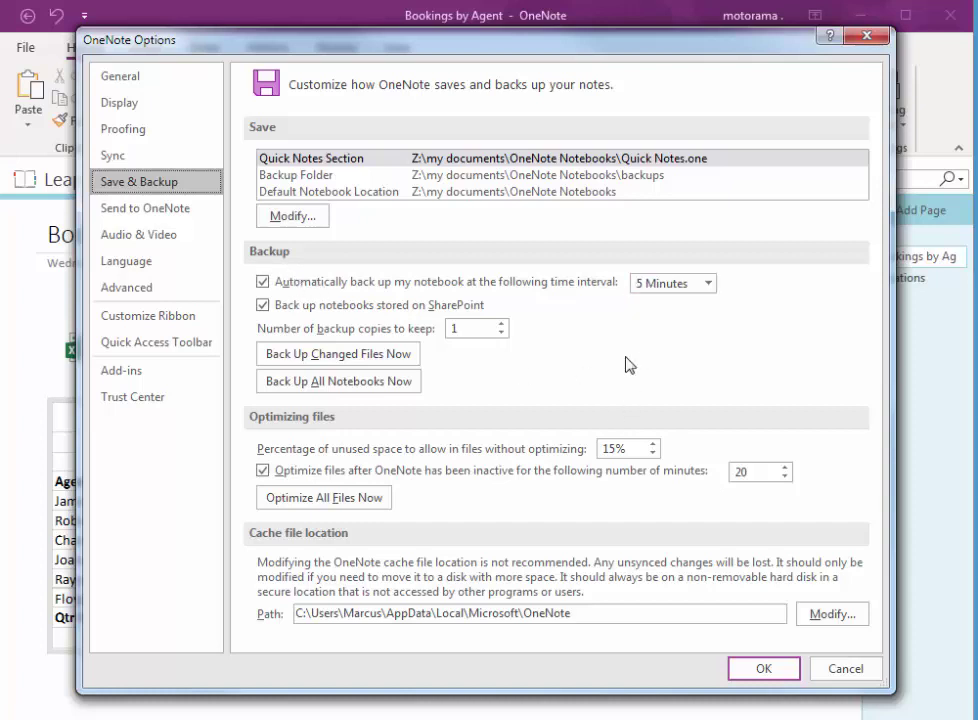
{"action": "left_click", "coordinate": [501, 325]}
{"action": "left_click", "coordinate": [501, 325]}
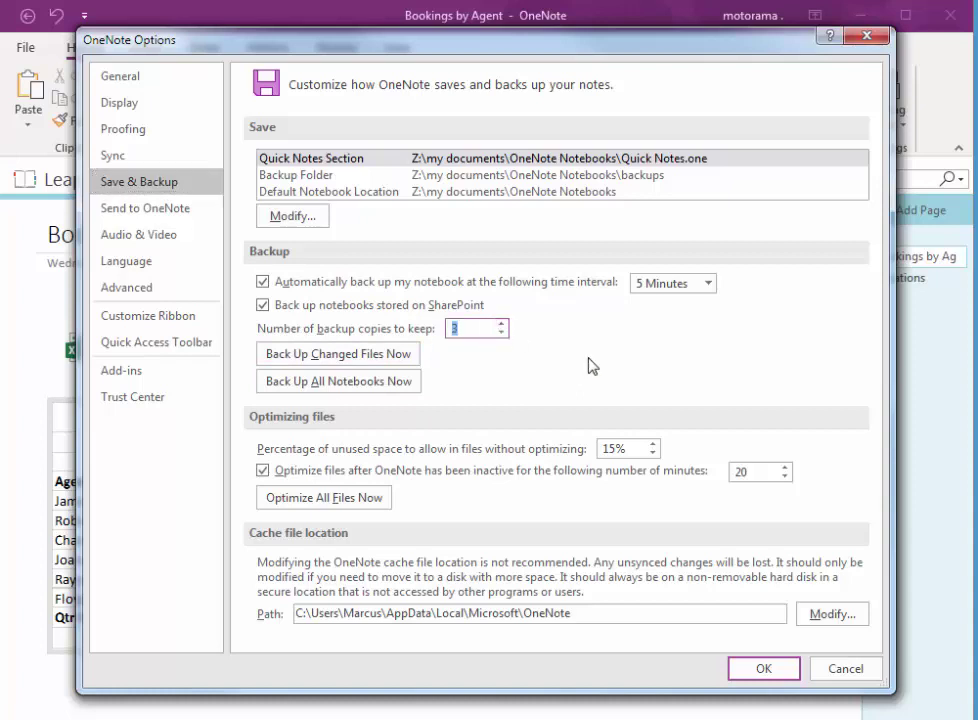
{"action": "left_click", "coordinate": [708, 284]}
{"action": "left_click", "coordinate": [690, 341]}
{"action": "left_click", "coordinate": [708, 284]}
{"action": "left_click", "coordinate": [683, 380]}
{"action": "left_click", "coordinate": [502, 332]}
{"action": "left_click", "coordinate": [502, 332]}
{"action": "left_click", "coordinate": [785, 670]}
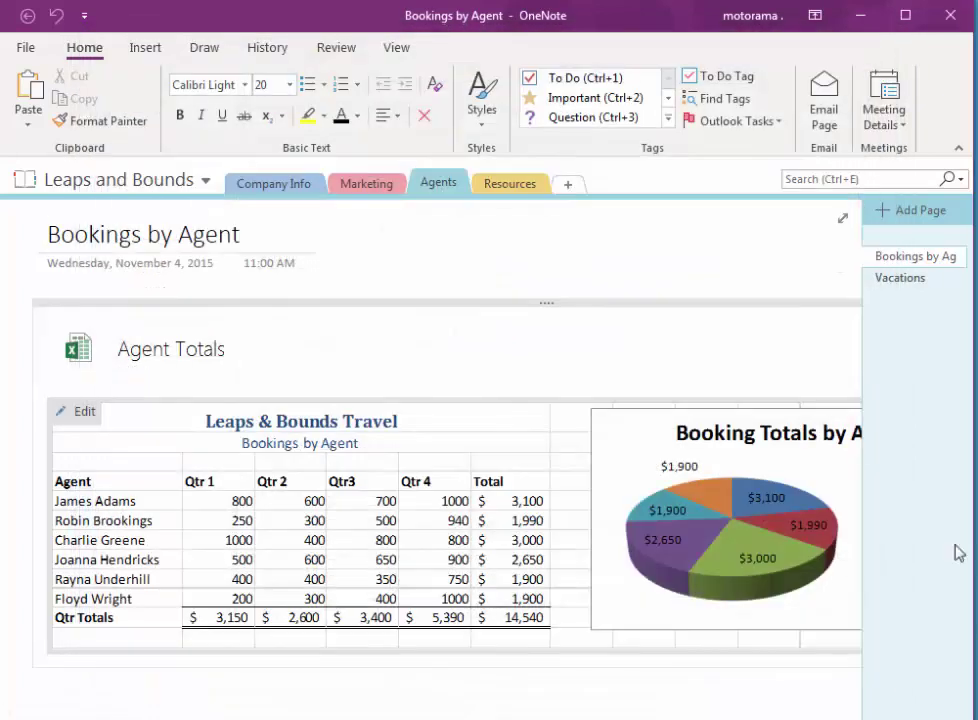